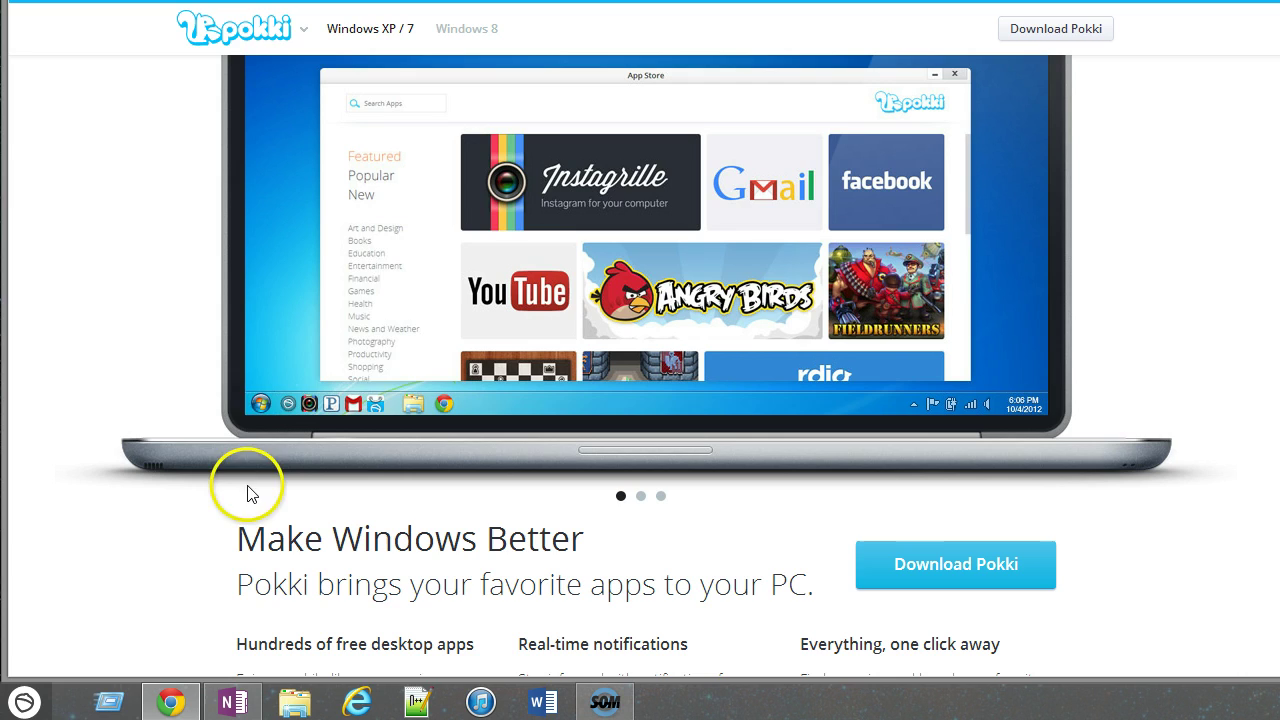
- Minimize Chrome to the desktop and open the Pokki Start menu from the taskbar
key("super+d")
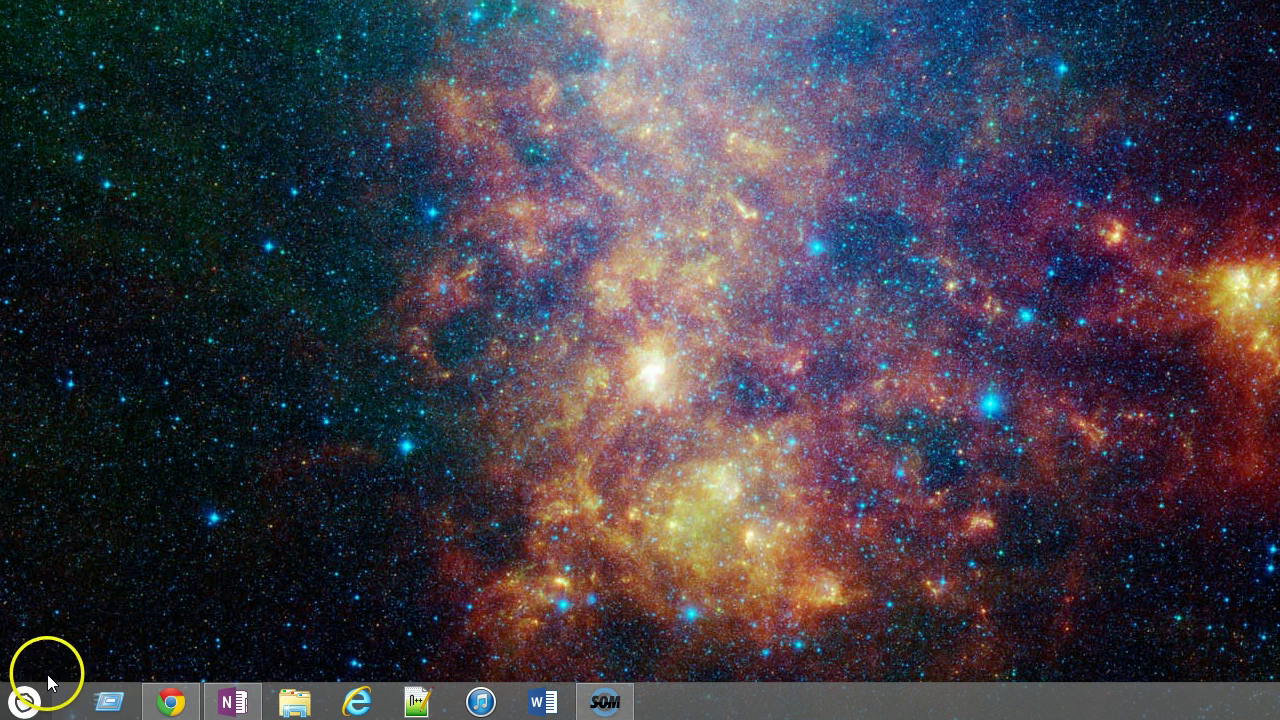
left_click(24, 703)
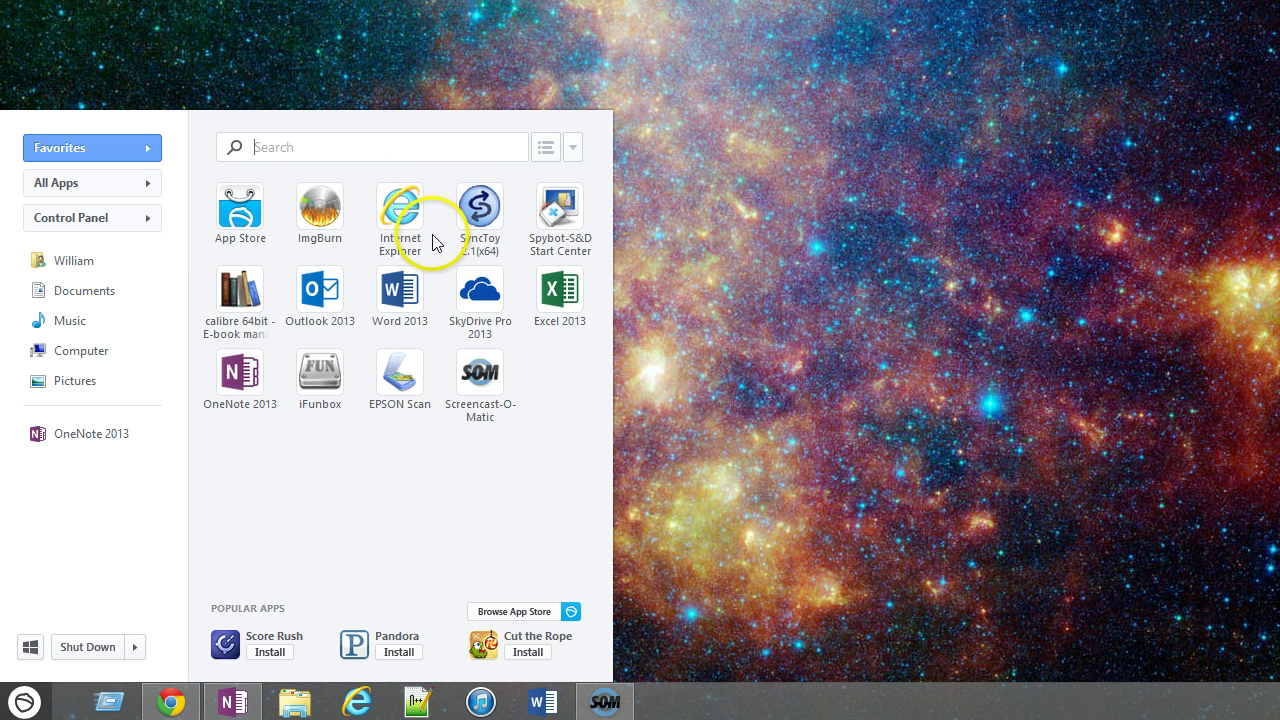
- Search Pokki for 'google' and star the Google Chrome result as a favorite
left_click(286, 150)
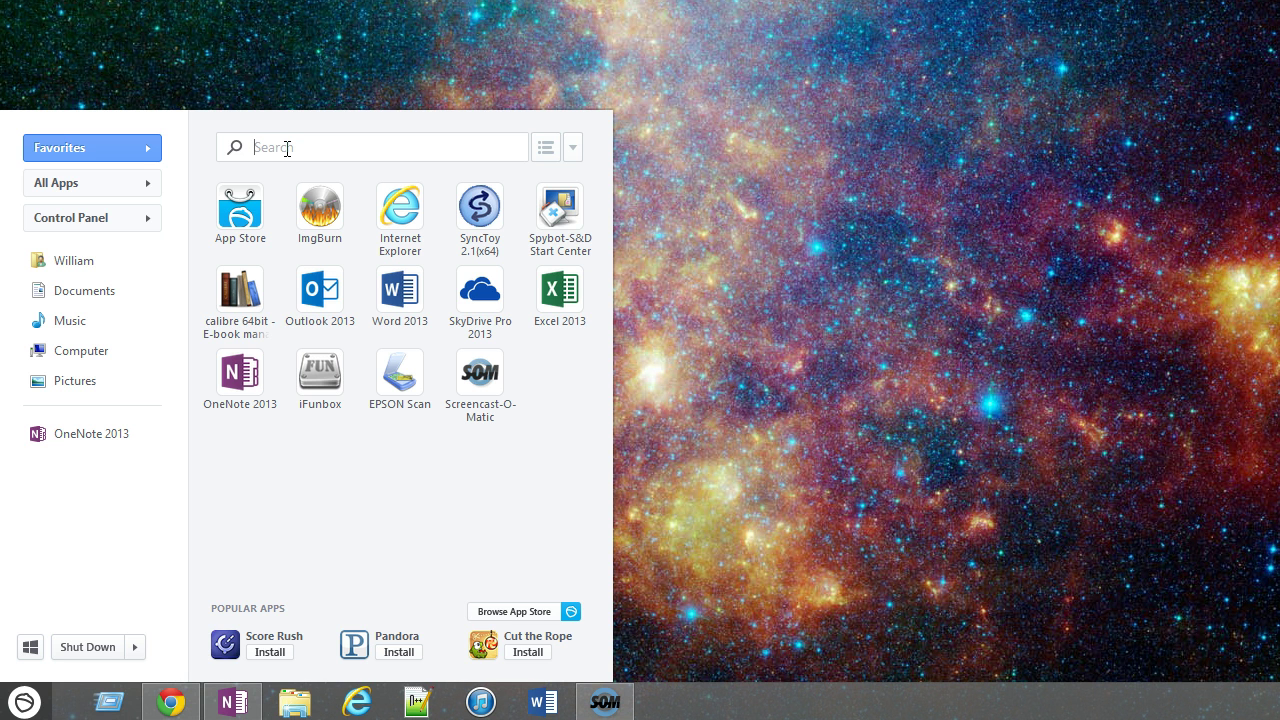
type("goo")
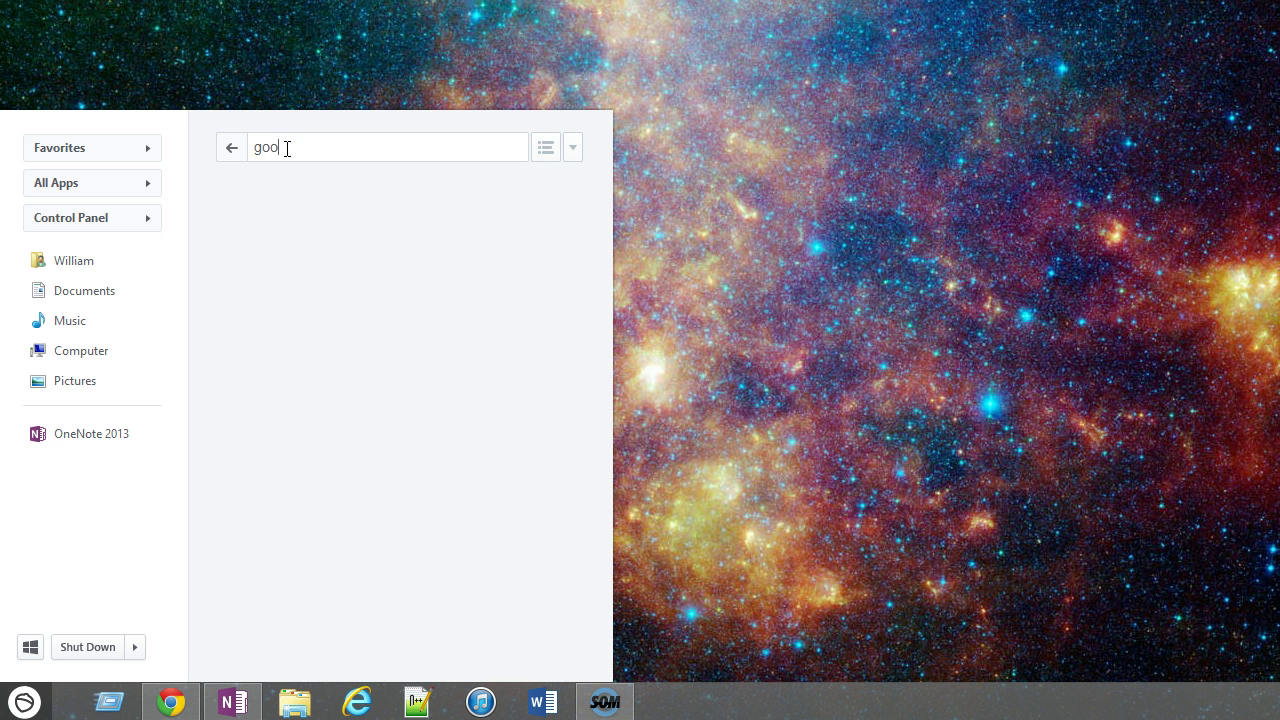
type("gle")
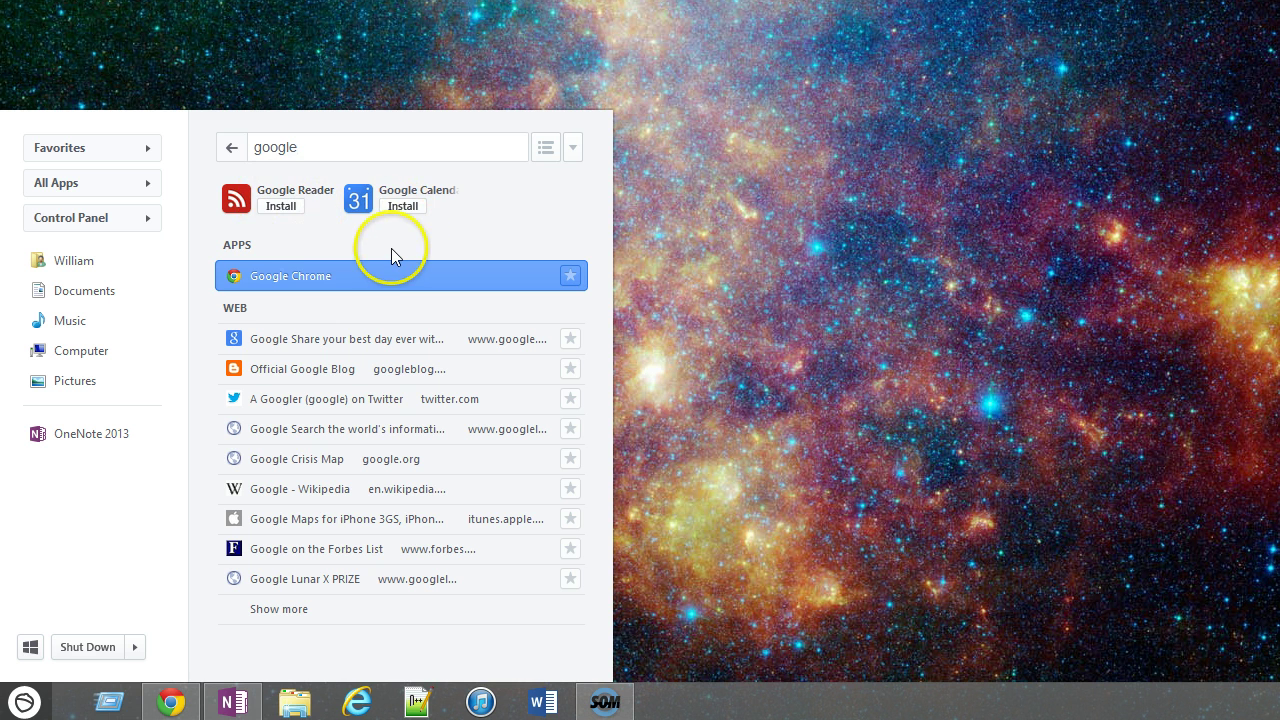
left_click(322, 276)
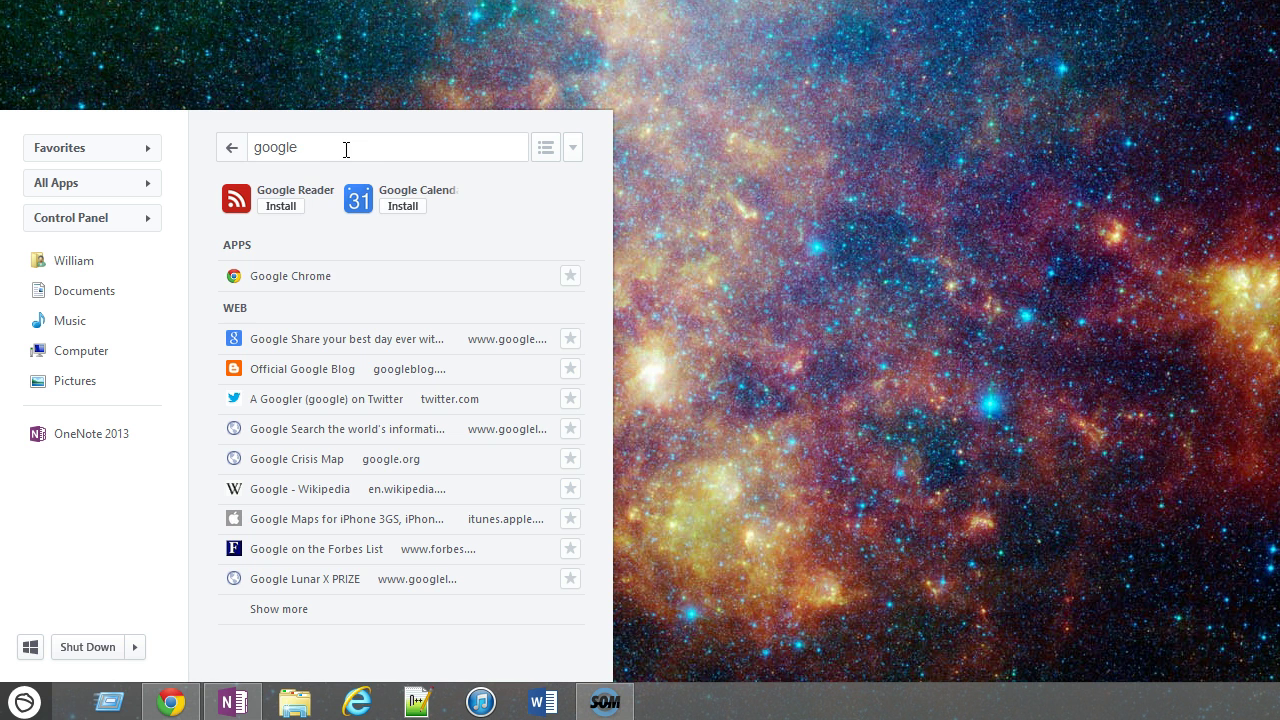
left_click(570, 276)
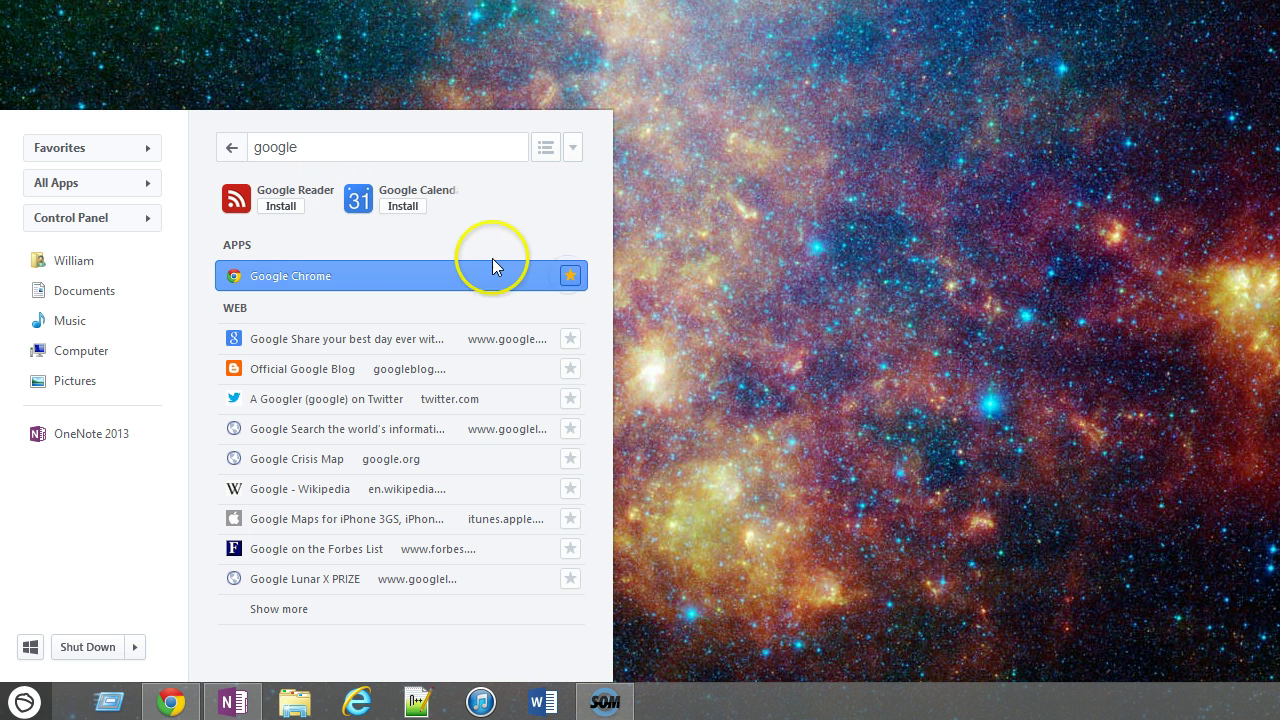
- In Favorites, move the Google Chrome tile to the first position ahead of App Store
left_click(83, 160)
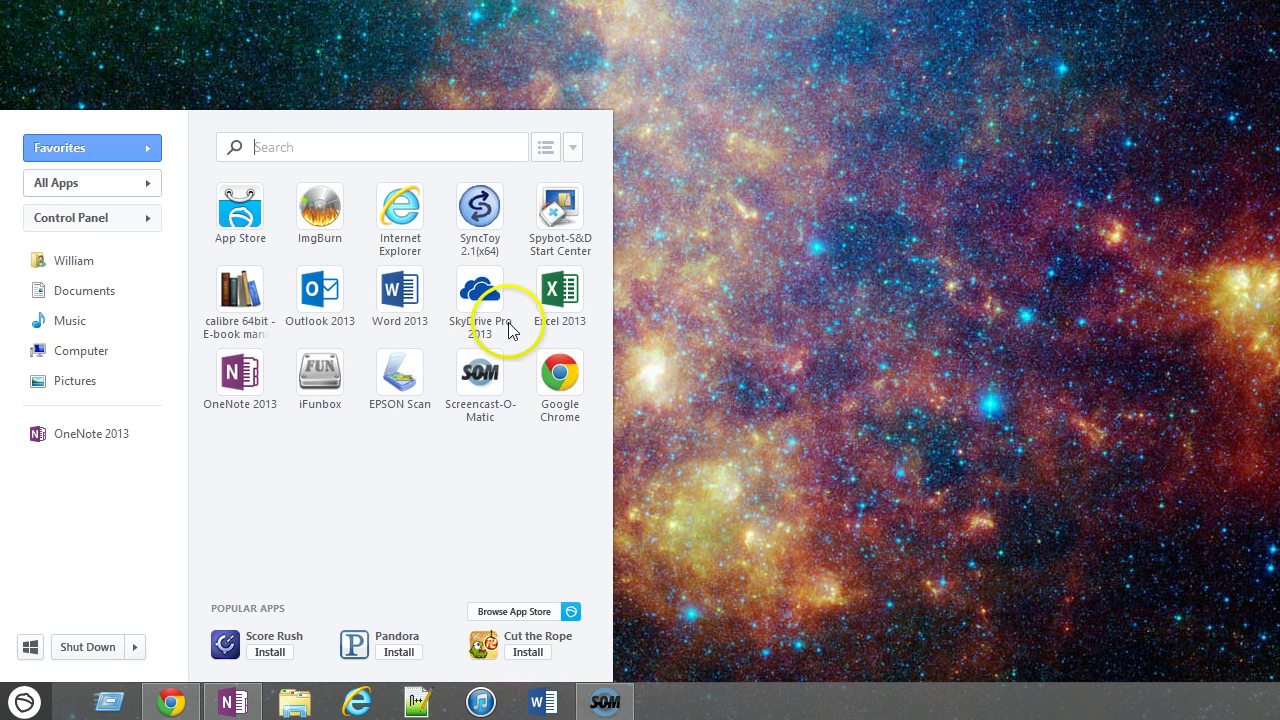
left_click_drag(560, 378, 543, 443)
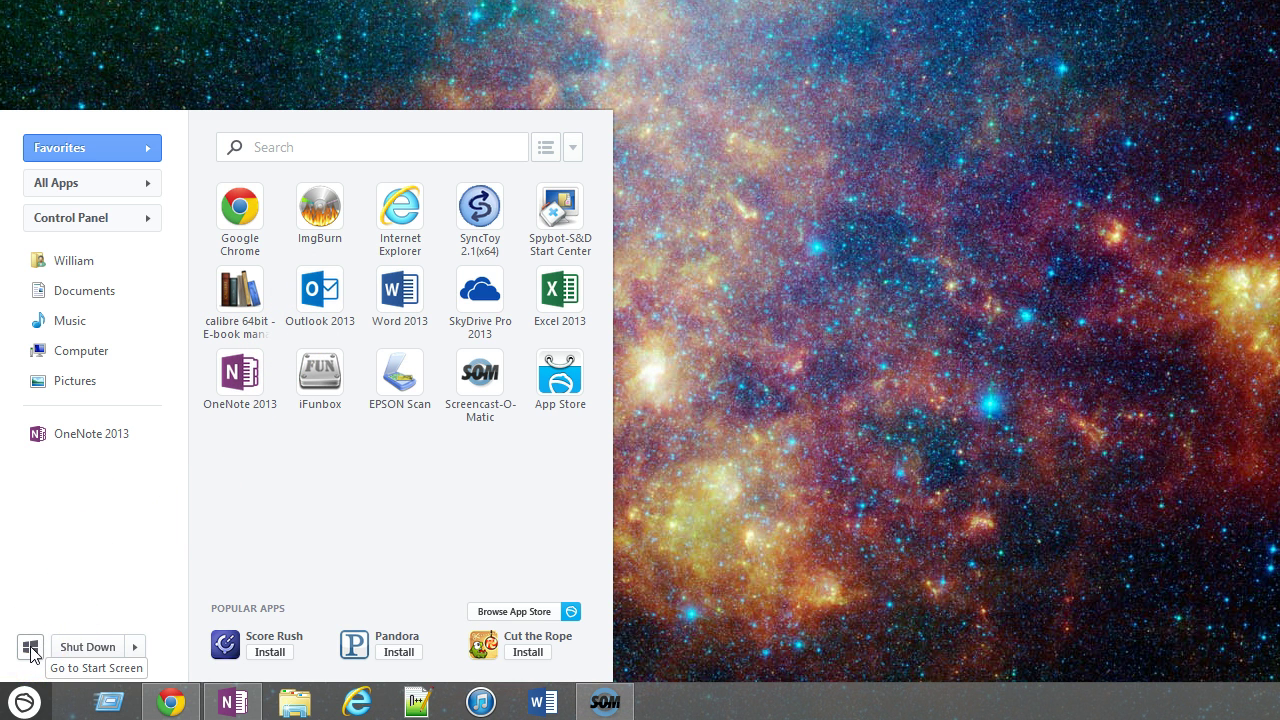
left_click(136, 645)
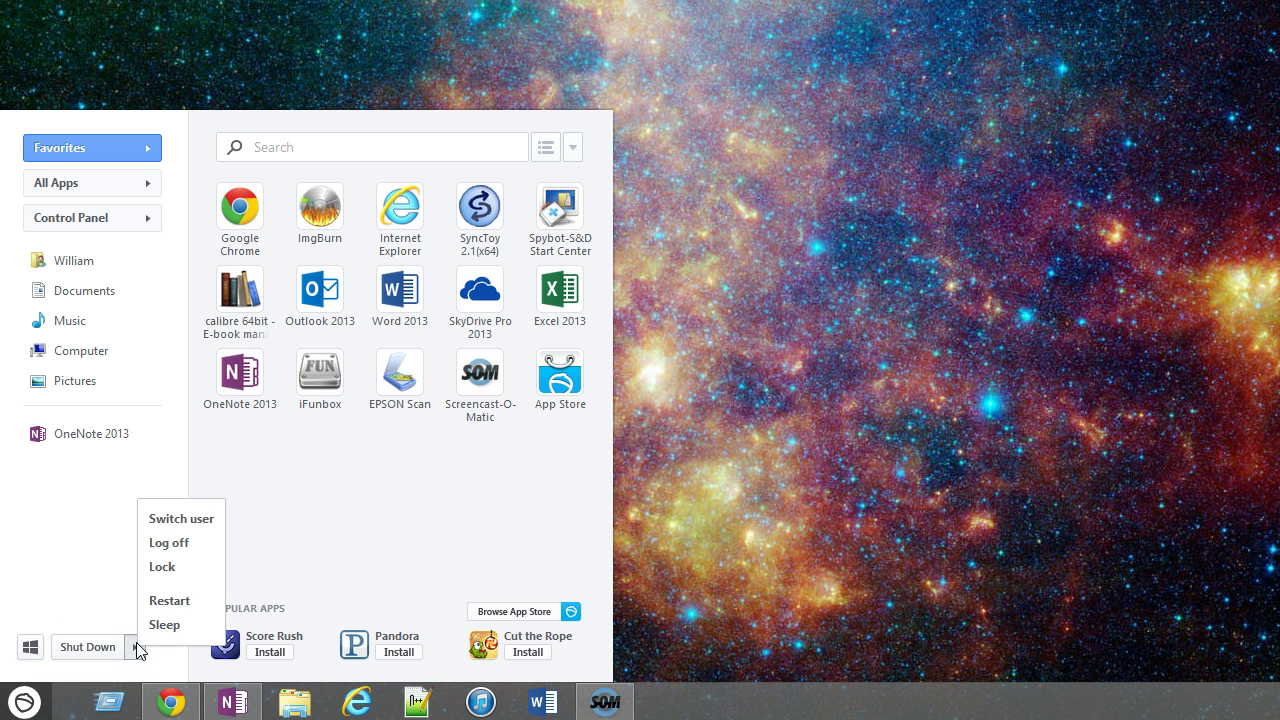
left_click(97, 567)
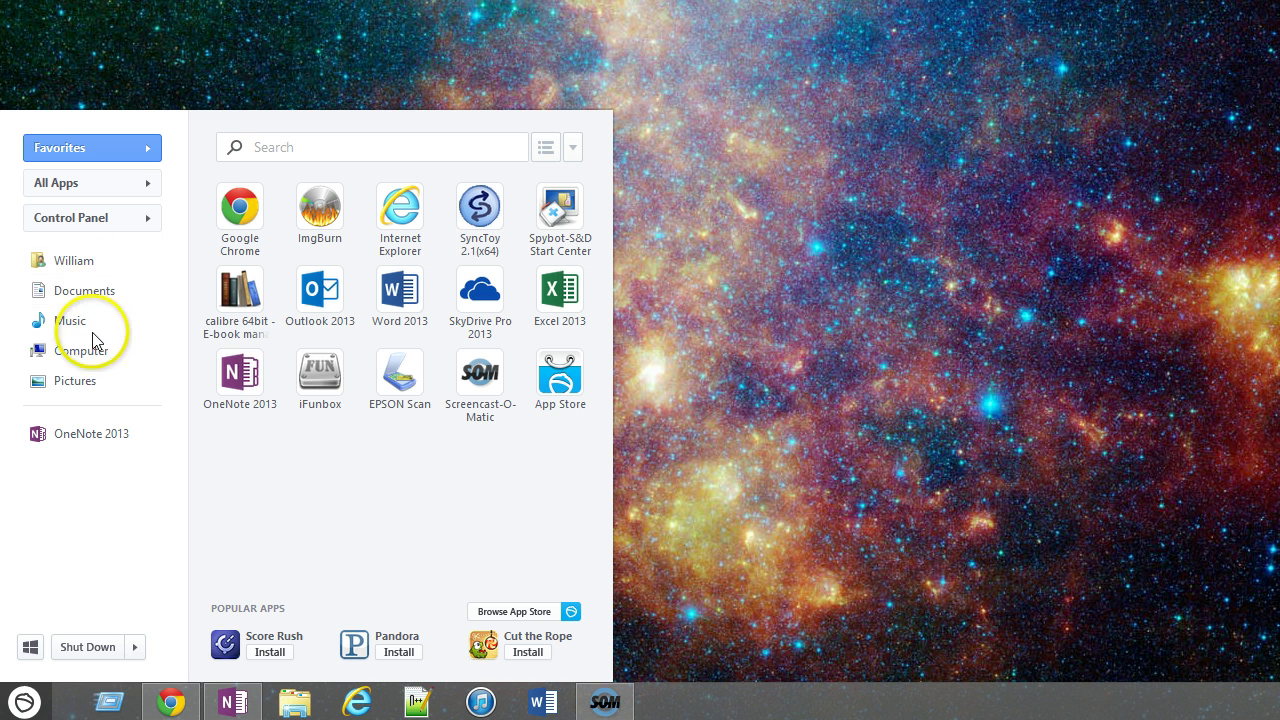
- Show the All Apps list and scroll through the installed apps and program folders
left_click(95, 186)
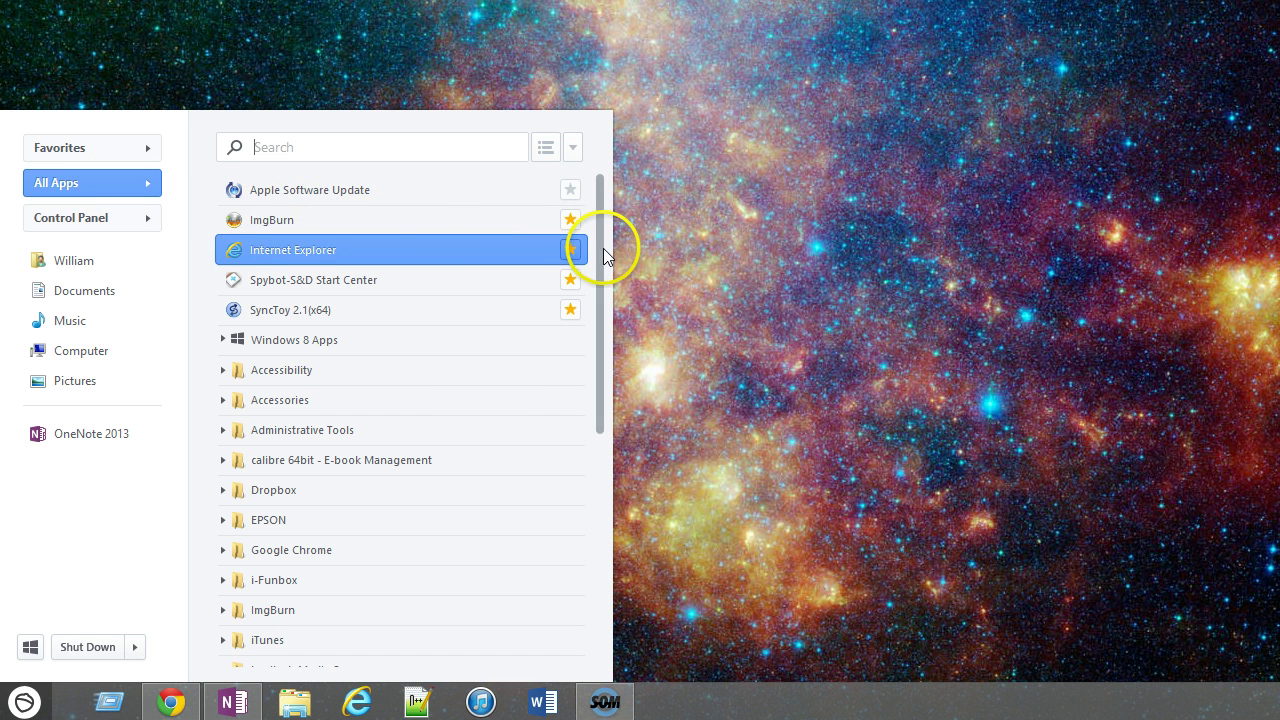
left_click_drag(601, 254, 594, 204)
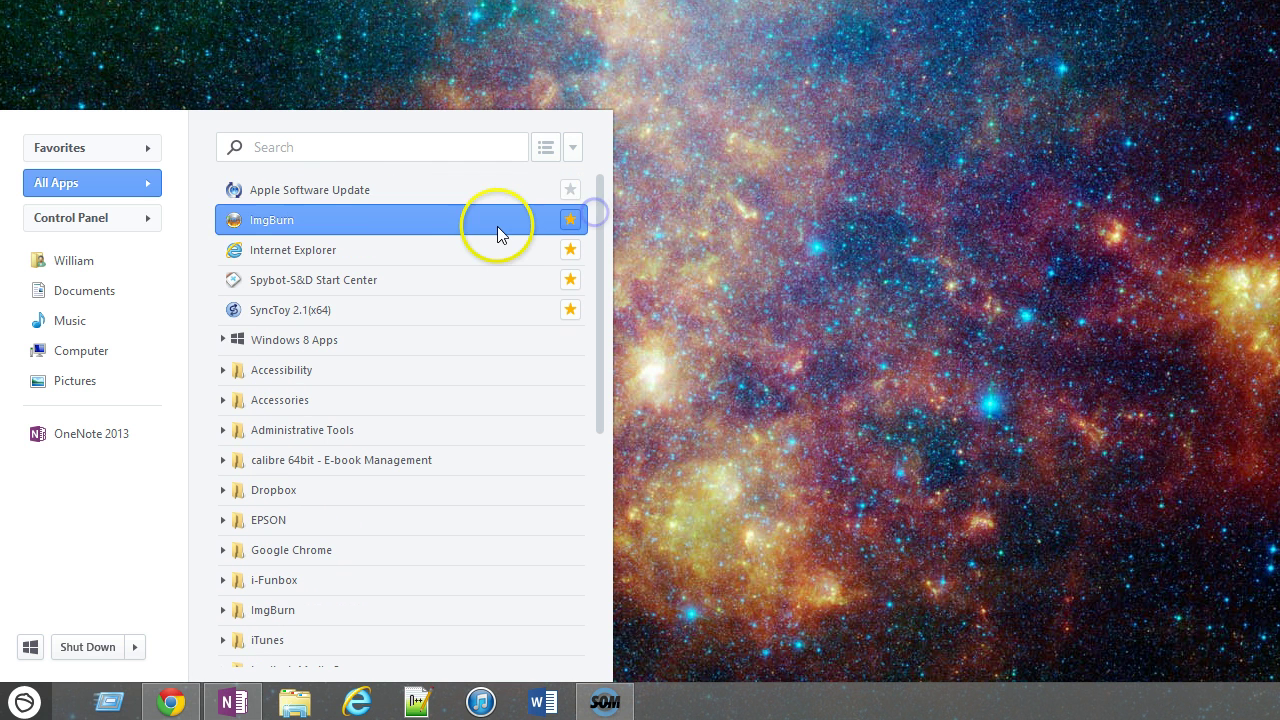
- Browse the Control Panel items list, then open the notifications panel showing 'No New Notifications'
left_click(148, 224)
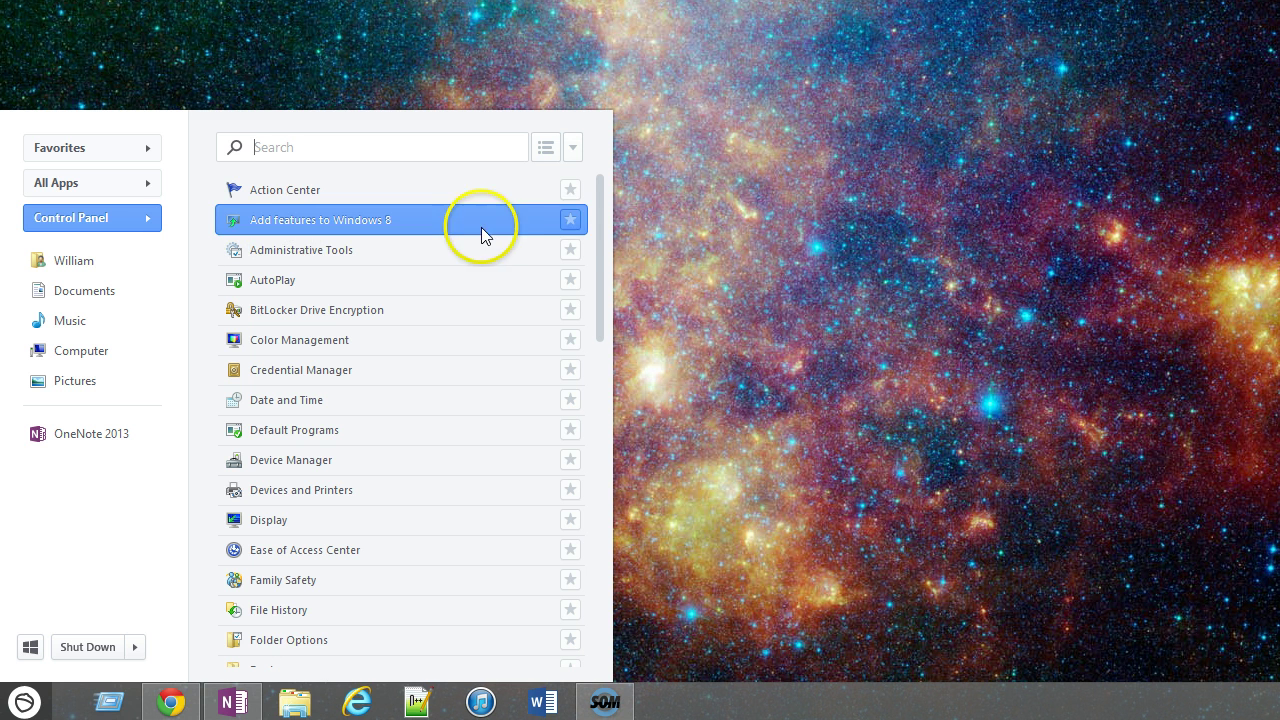
left_click_drag(598, 220, 601, 257)
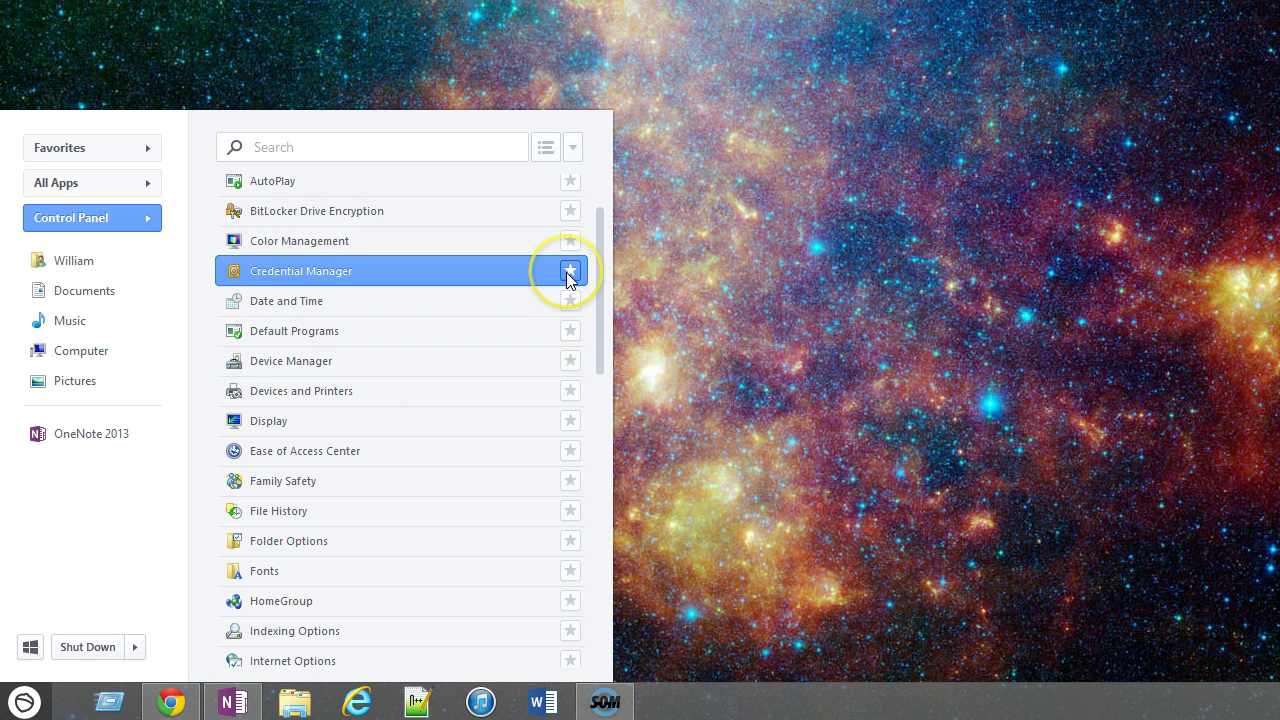
left_click(600, 288)
left_click_drag(600, 288, 585, 499)
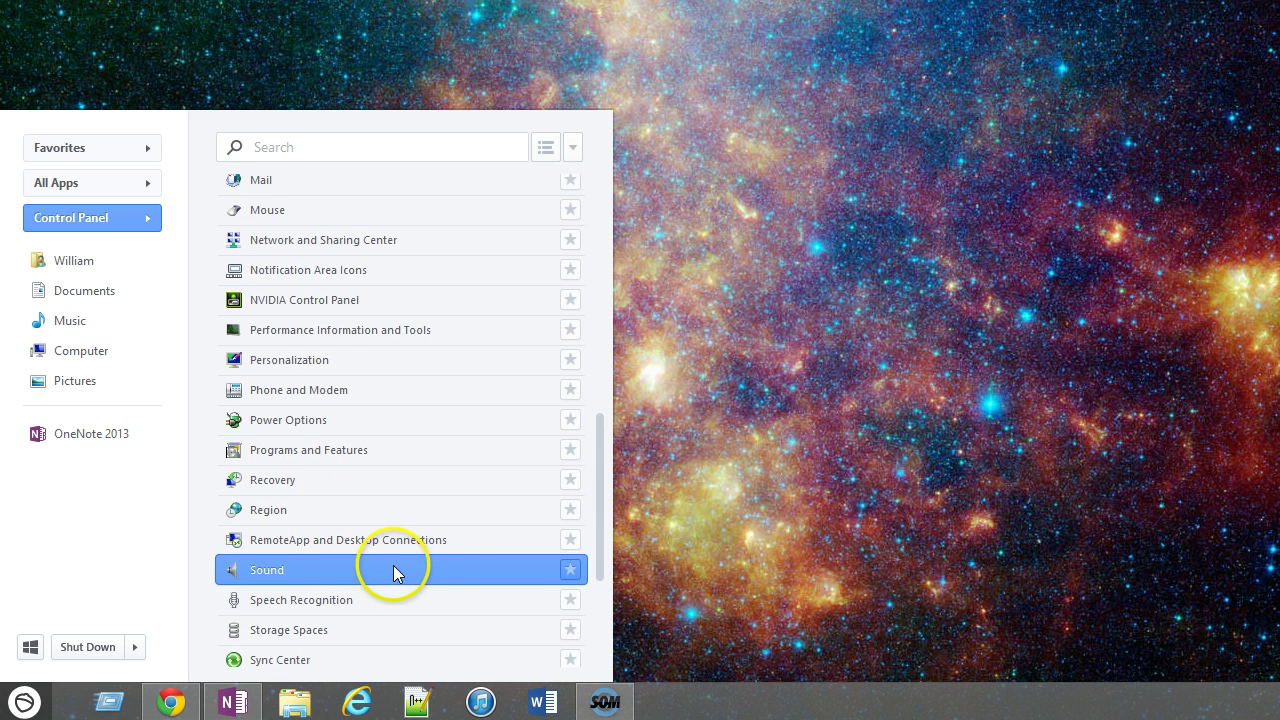
scroll(393, 565, "up", 3)
scroll(392, 563, "up", 2)
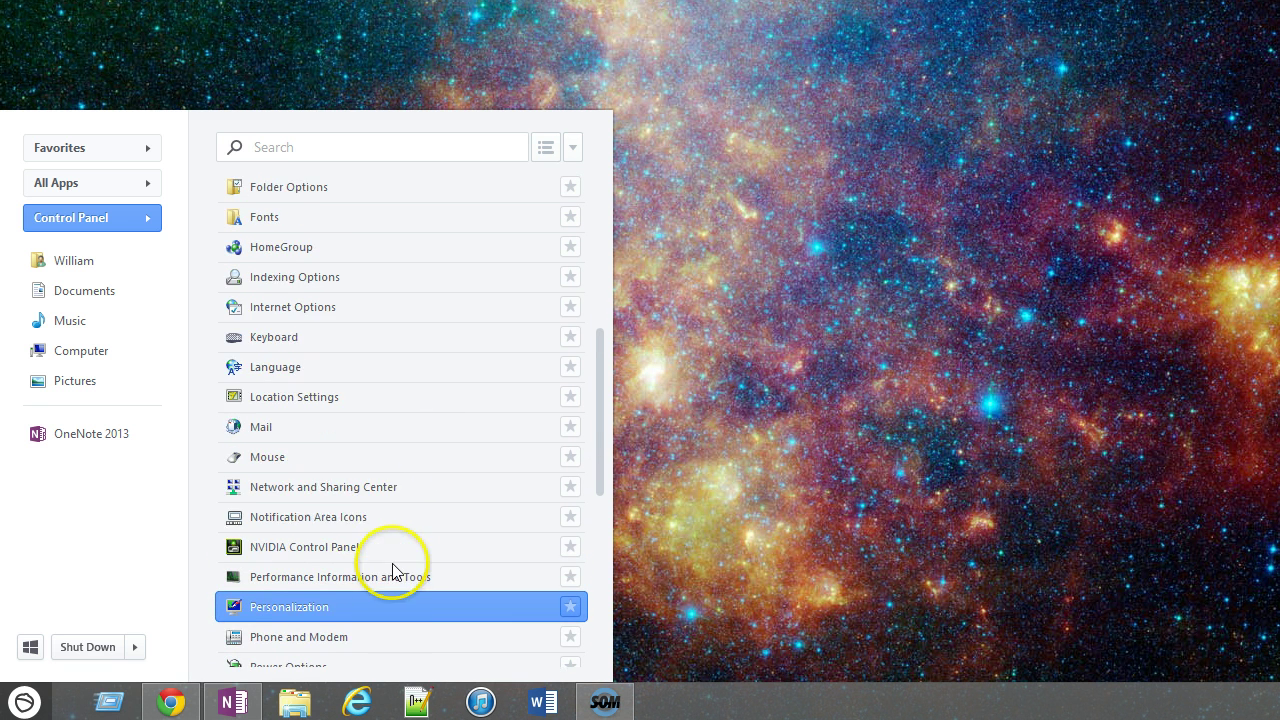
scroll(328, 541, "up", 2)
scroll(328, 541, "up", 3)
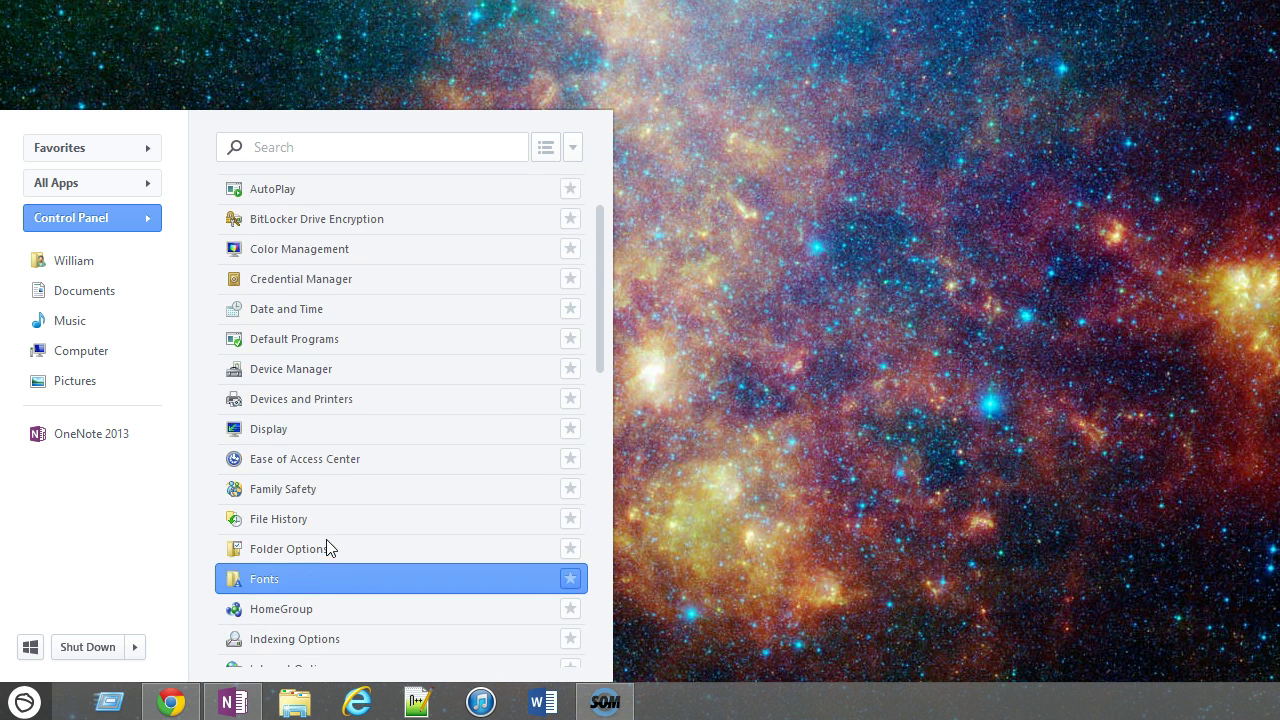
left_click(545, 150)
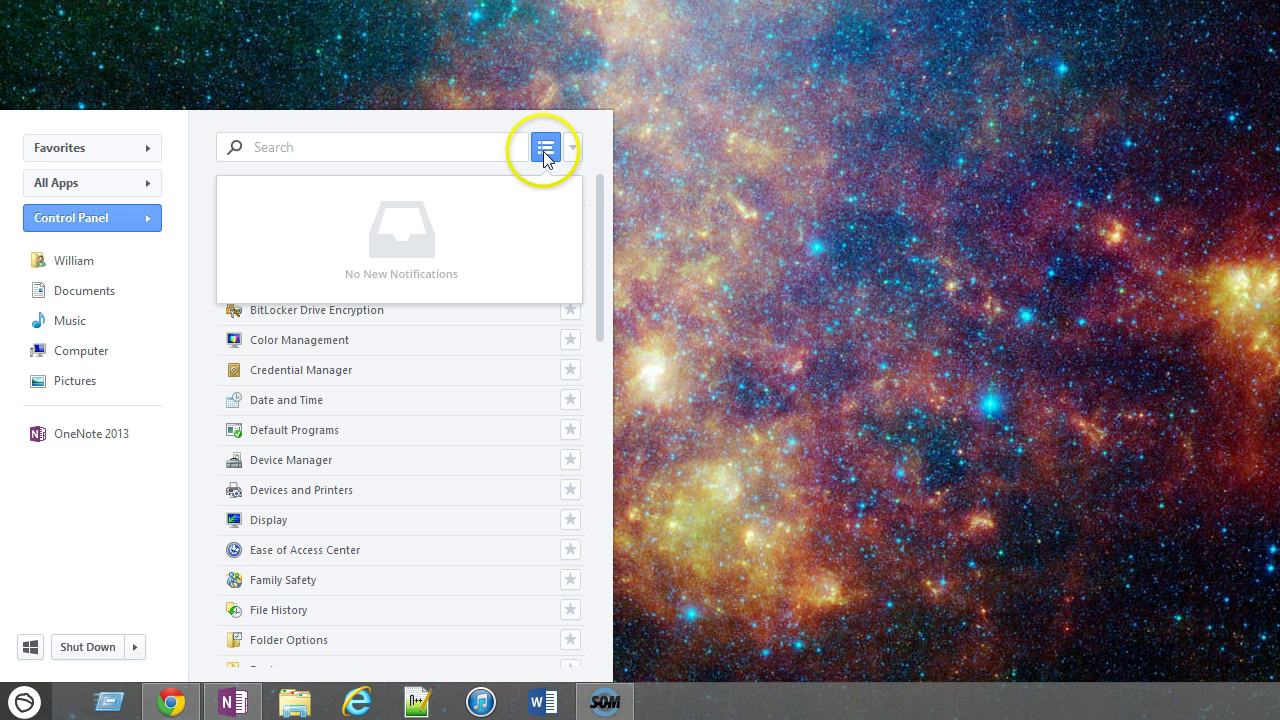
- Close notifications and open Pokki Settings from the extra options menu
left_click(560, 148)
left_click(573, 144)
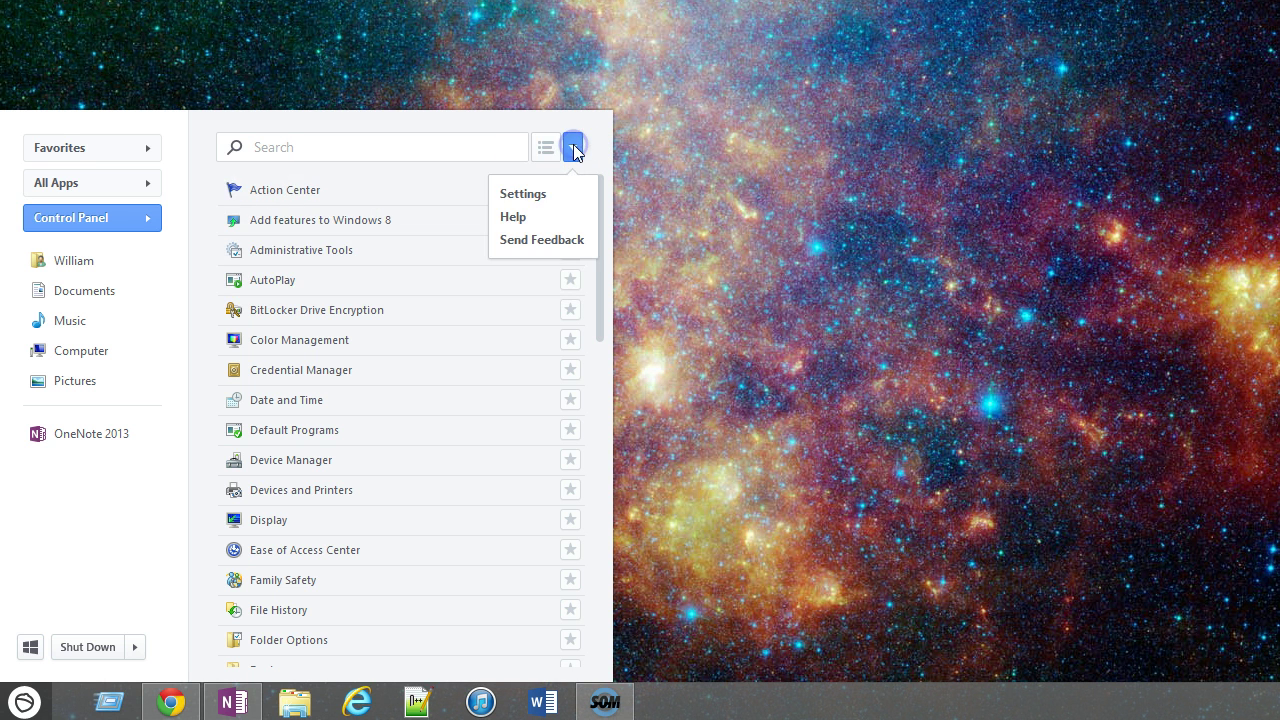
left_click(547, 198)
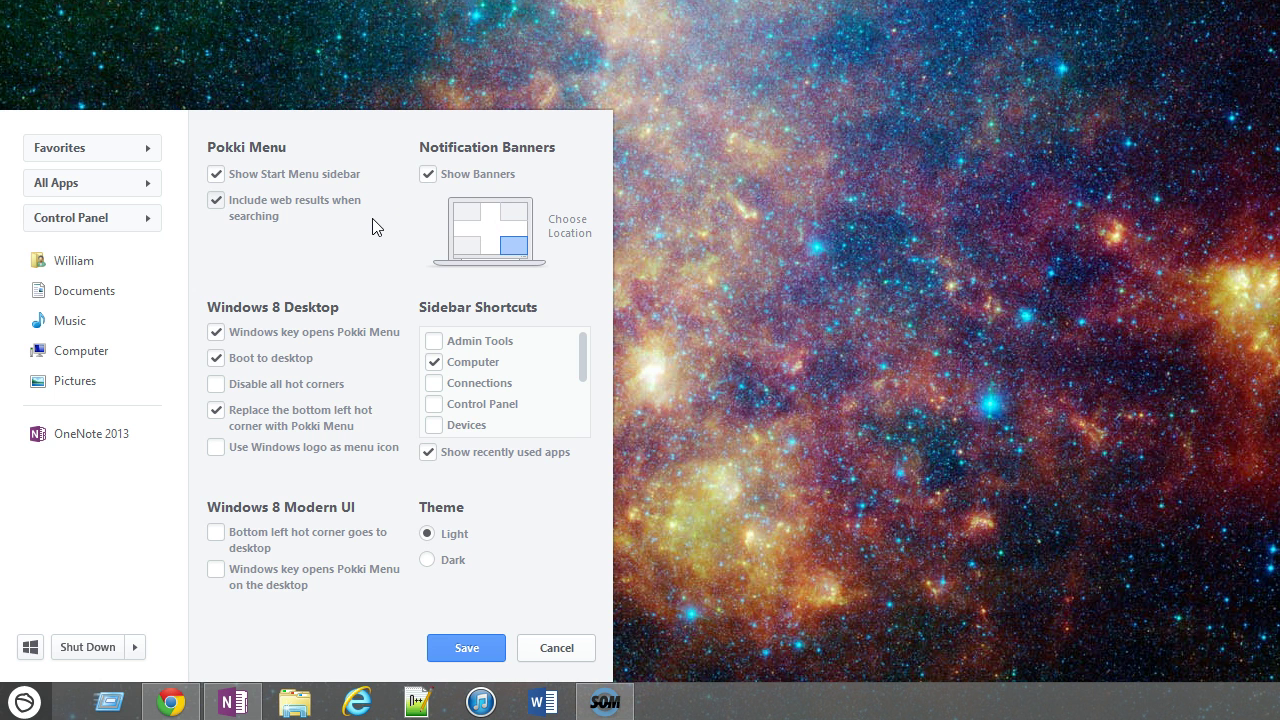
- Switch the Pokki menu theme to Dark and close the start menu
left_click(429, 560)
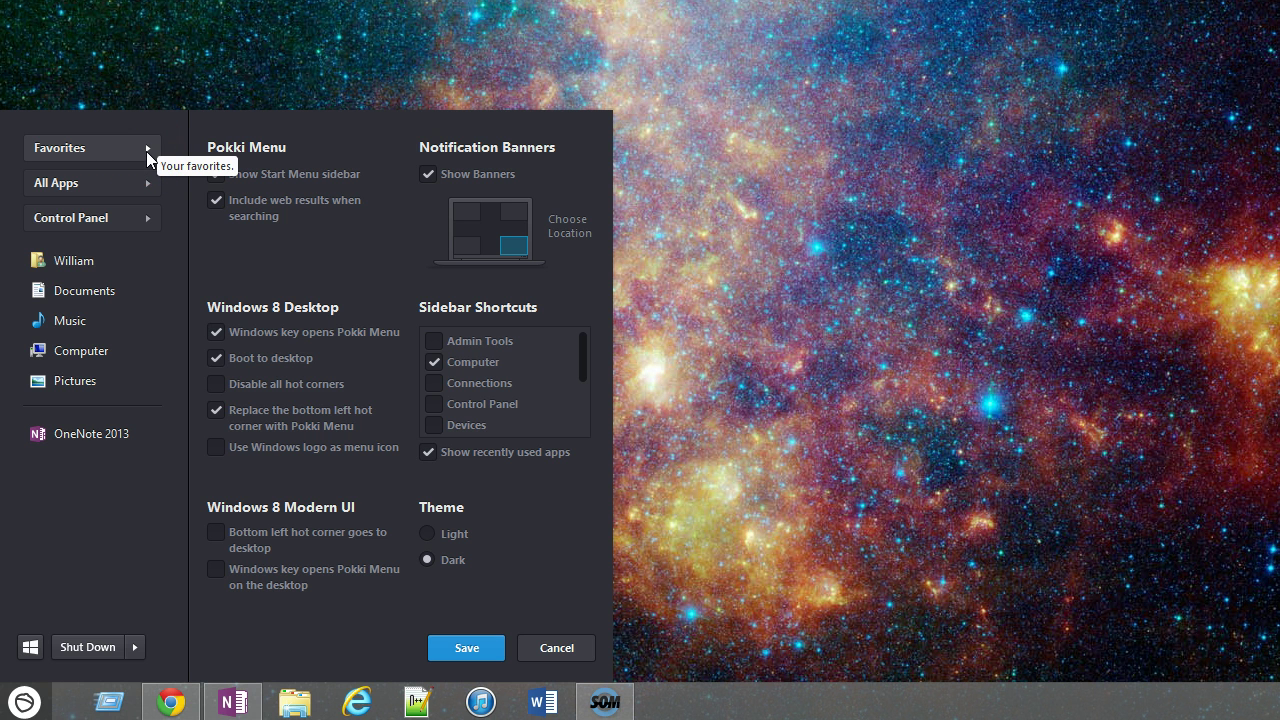
left_click(50, 292)
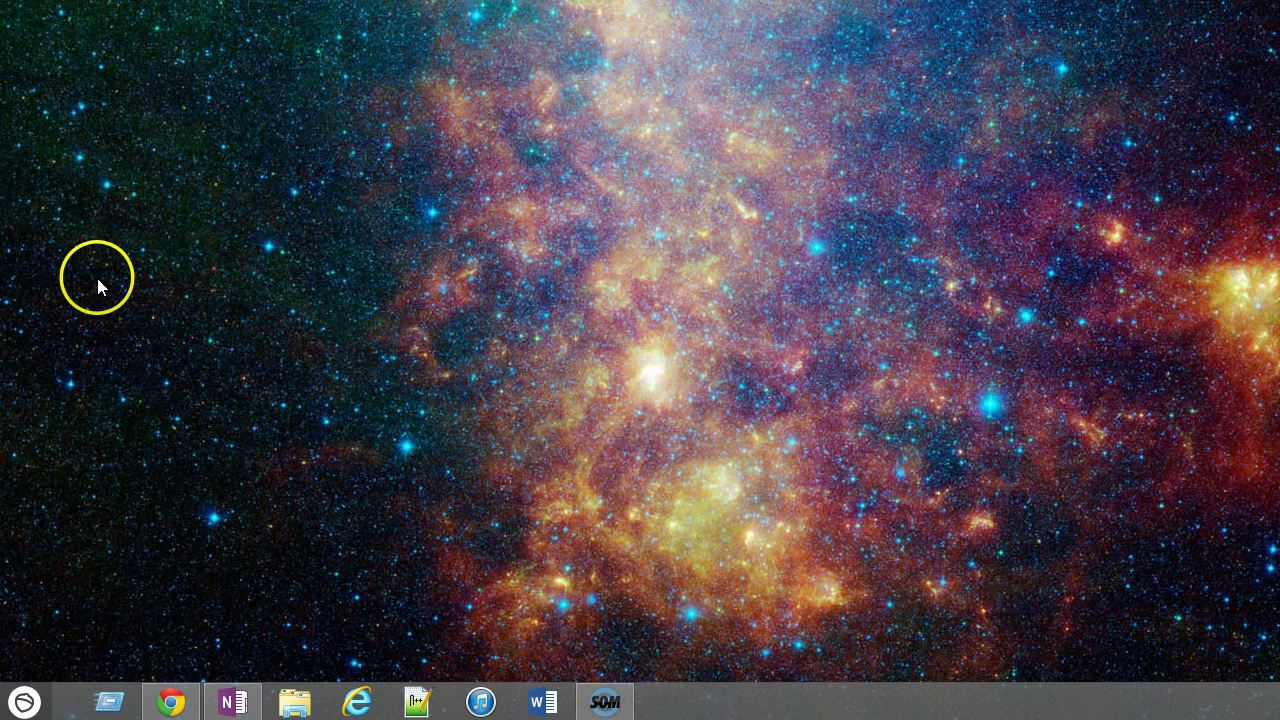
- Reopen the Pokki menu with the Windows key, then dismiss it with Escape to return to Chrome
key("super")
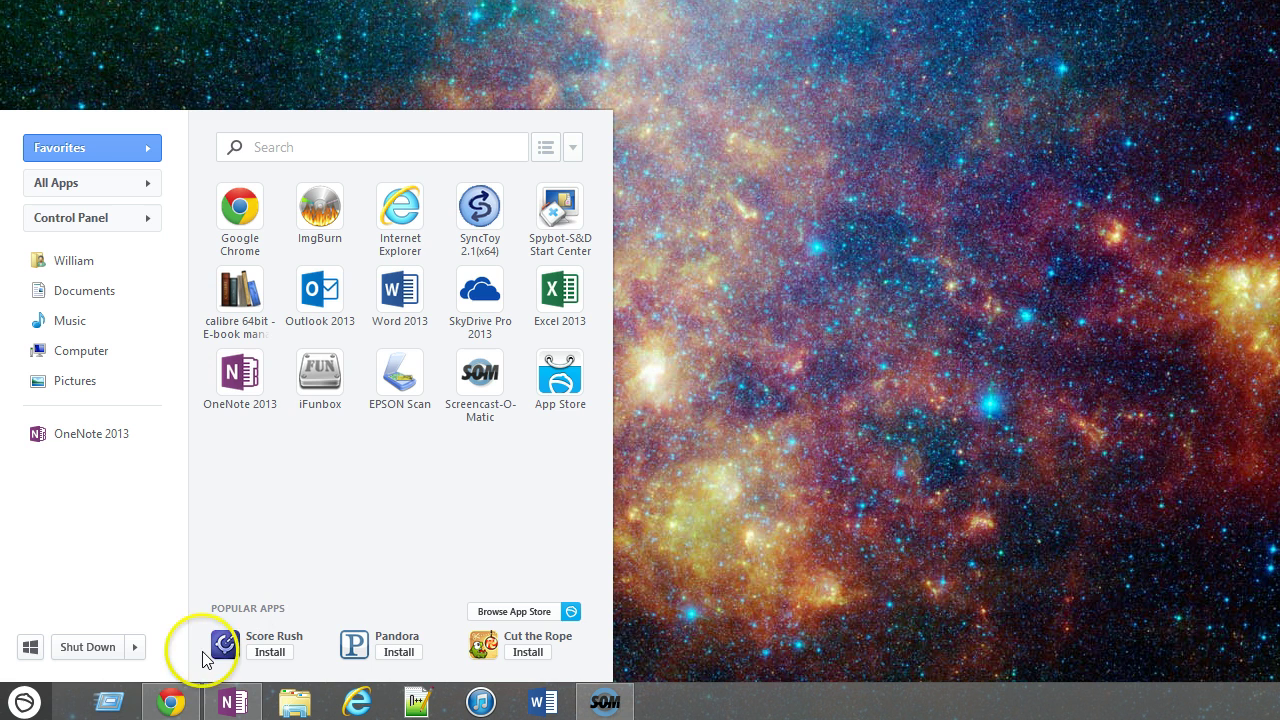
key("Escape")
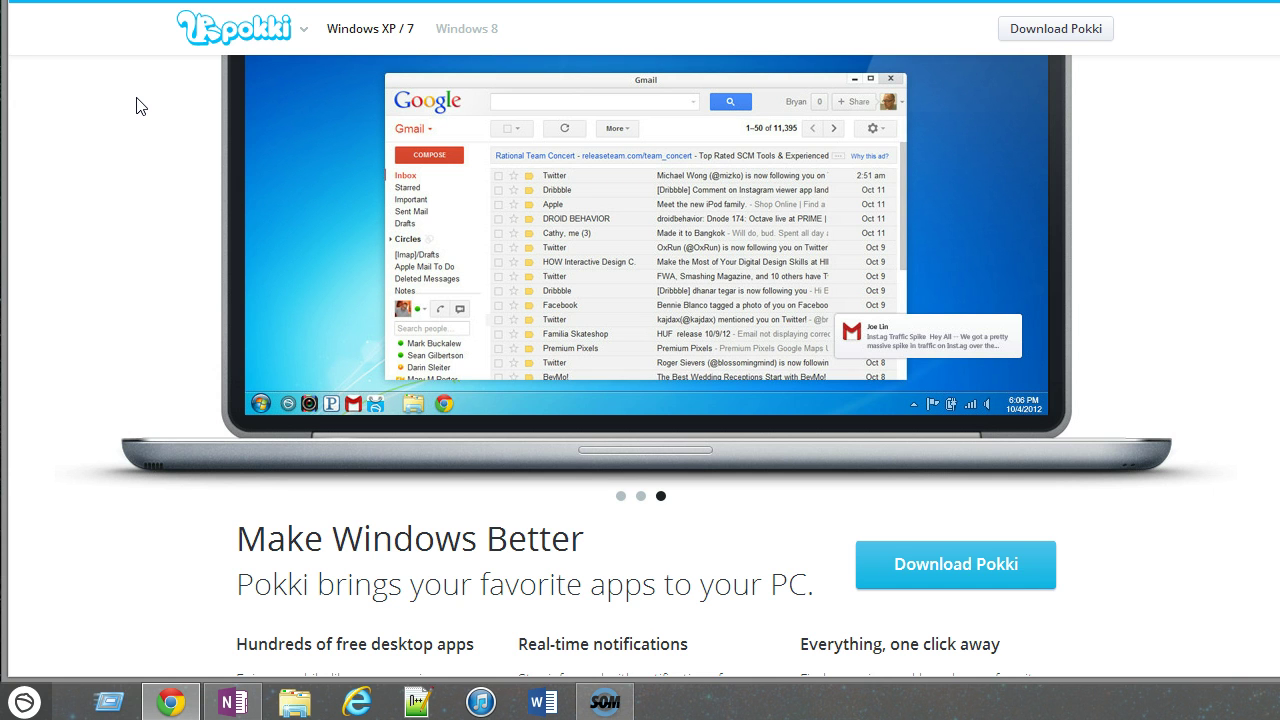
- Scroll the Pokki page, then go to the Windows 'Meet Windows' page 'The Start screen is all you'
left_click(237, 253)
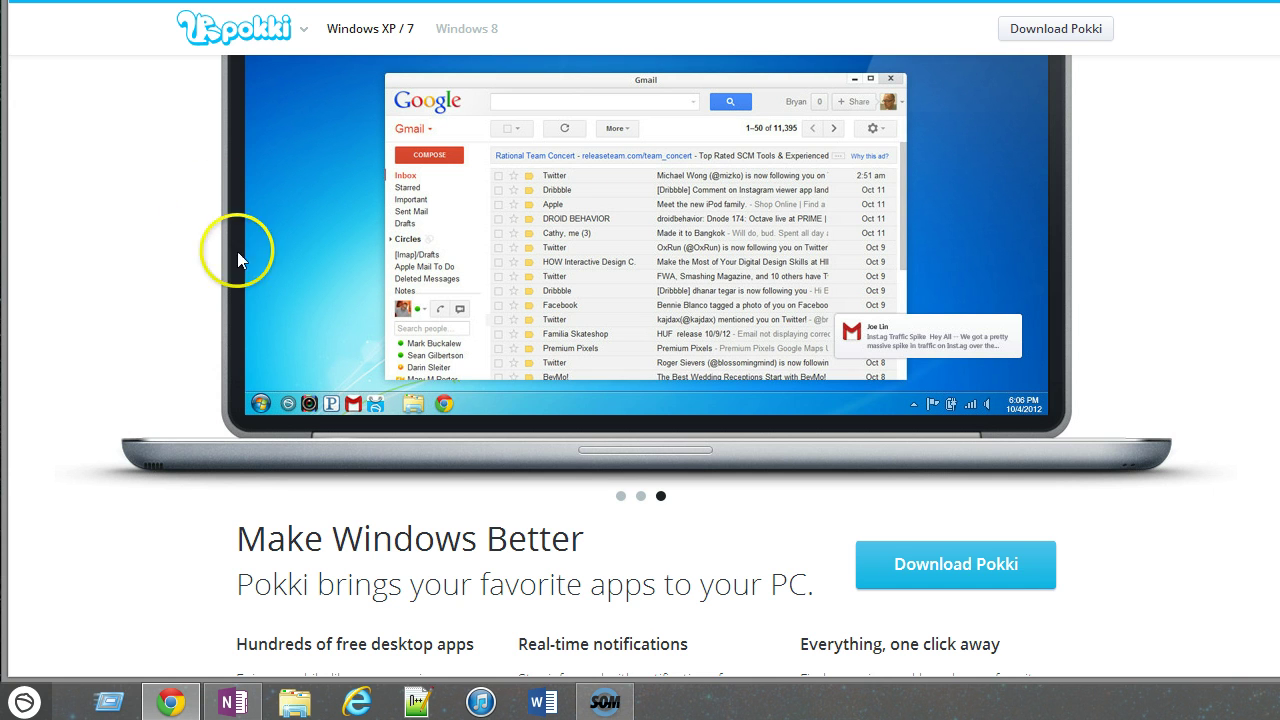
left_click(183, 355)
scroll(183, 355, "down", 4)
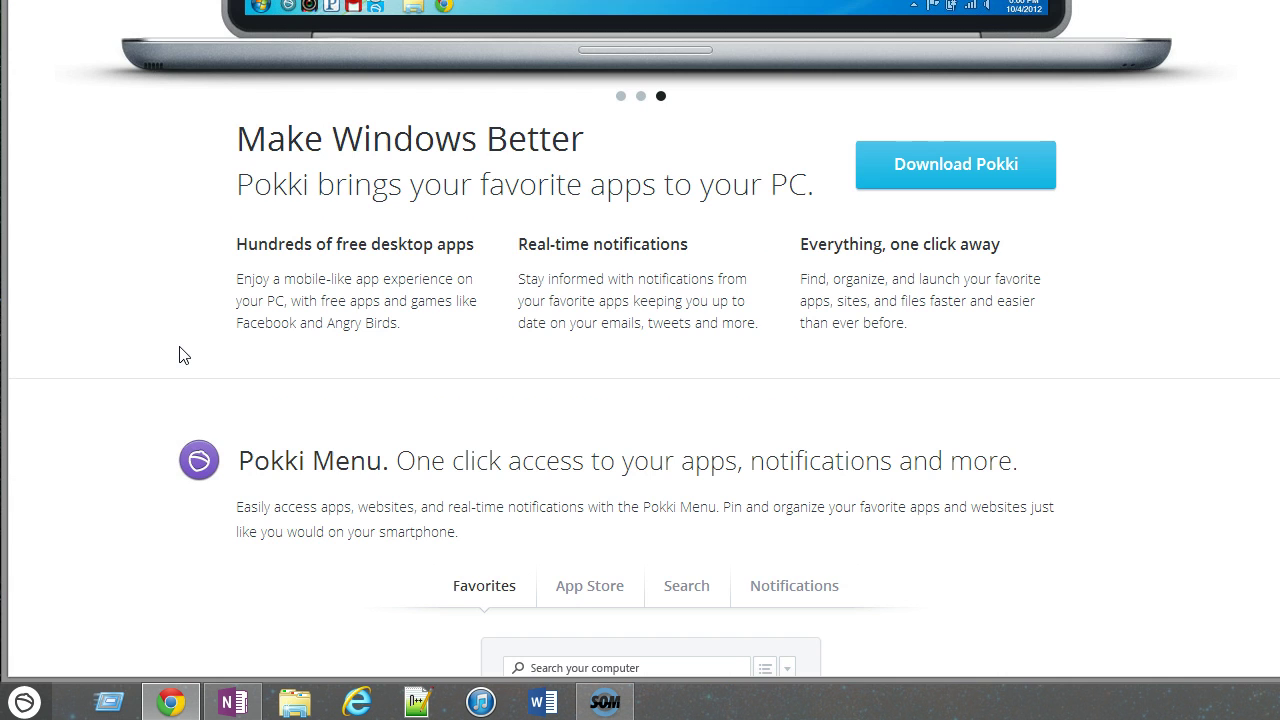
scroll(180, 354, "up", 4)
left_click(148, 28)
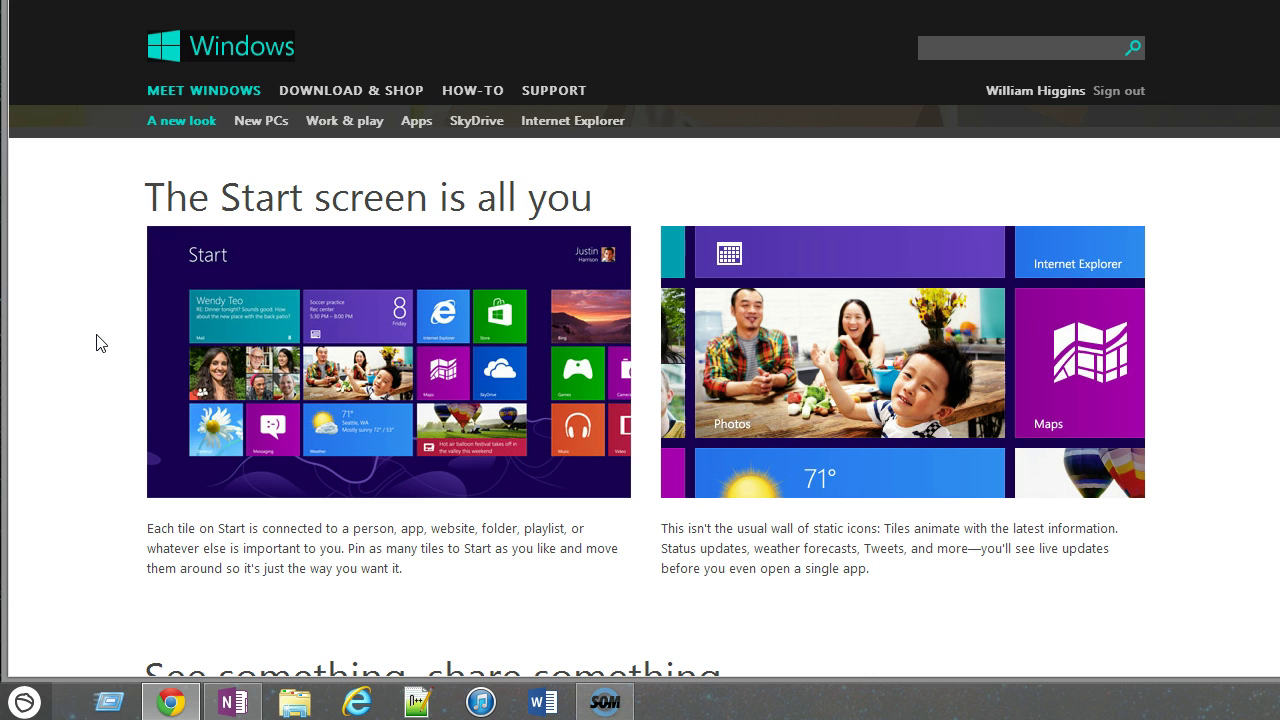
left_click(63, 229)
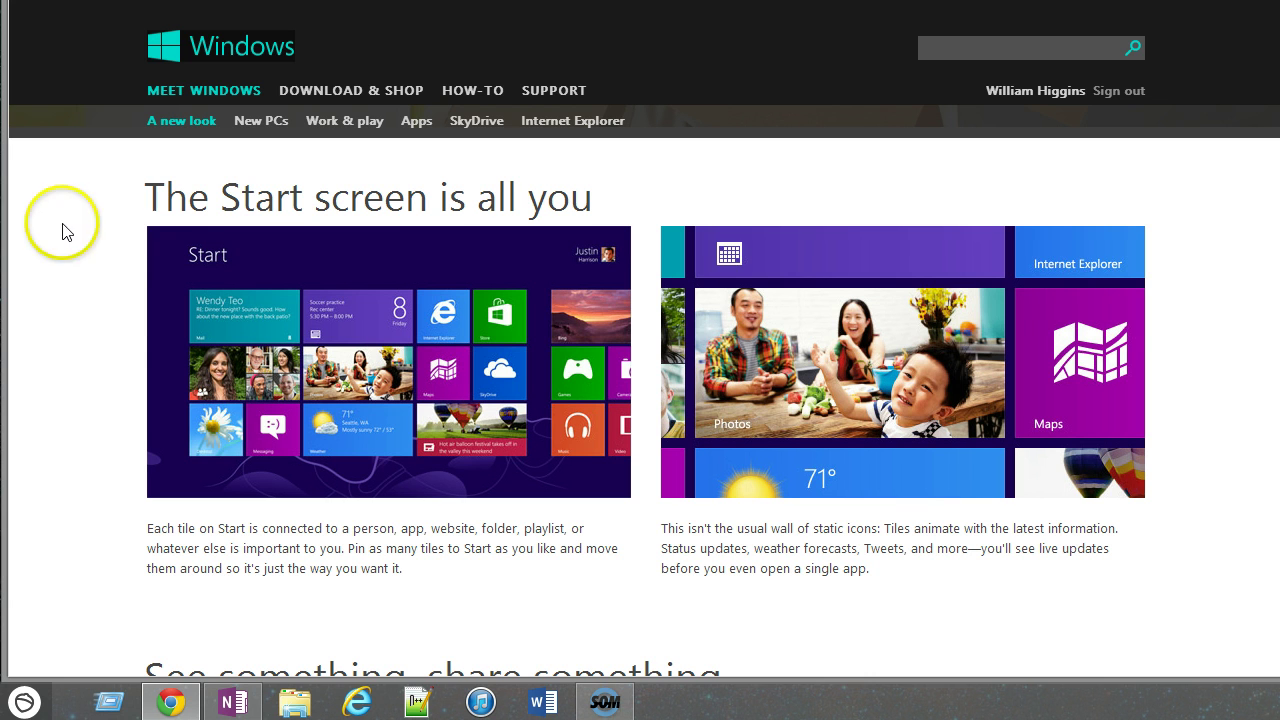